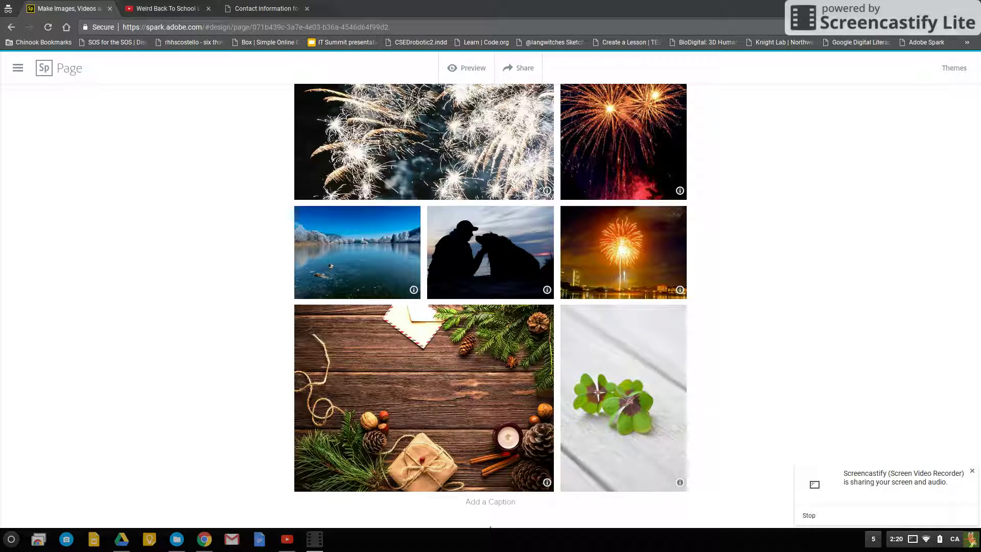
# Step: Review the Happy New Years page down to the 2017 section and bring up the theme list
pyautogui.scroll(15, 401, 233)
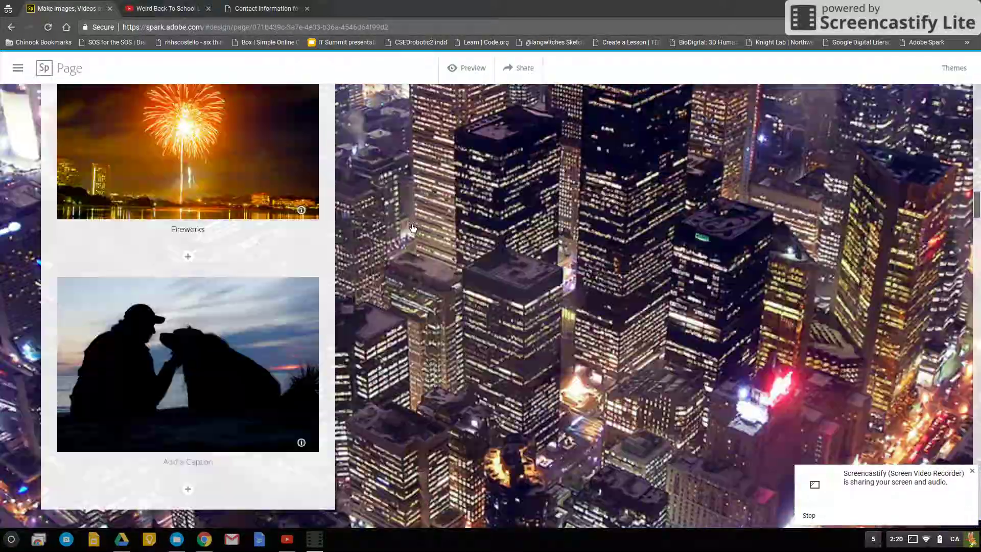
pyautogui.scroll(10, 413, 228)
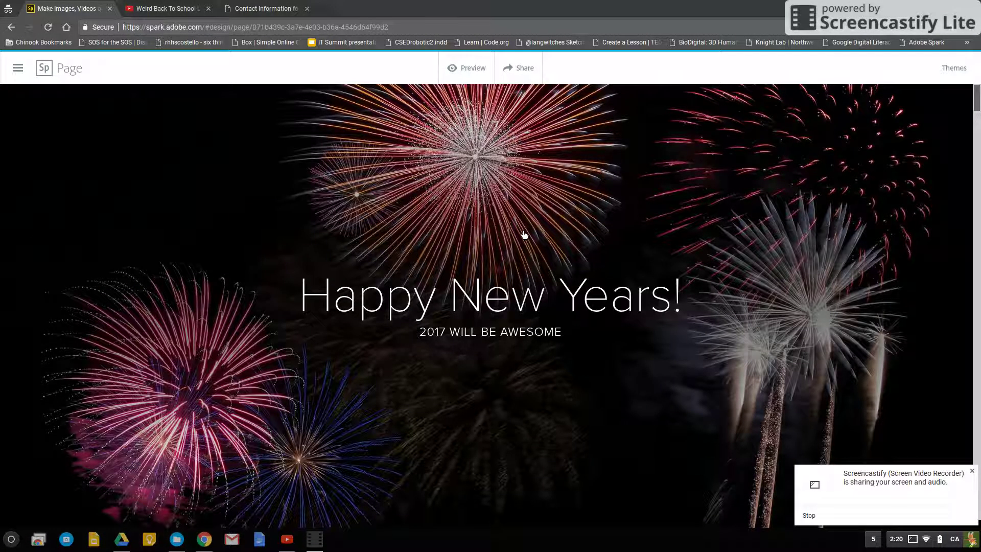
pyautogui.scroll(-6, 524, 235)
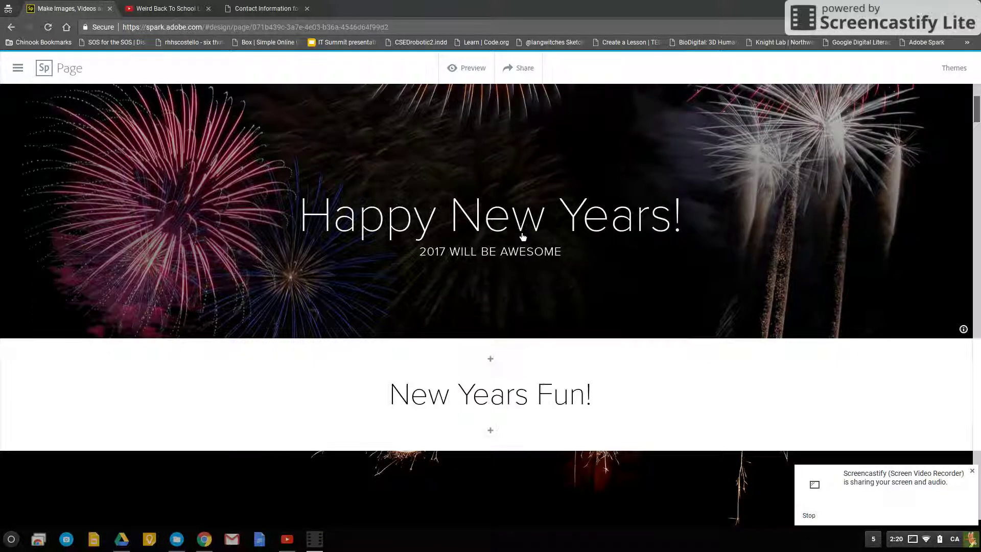
pyautogui.scroll(-4, 523, 236)
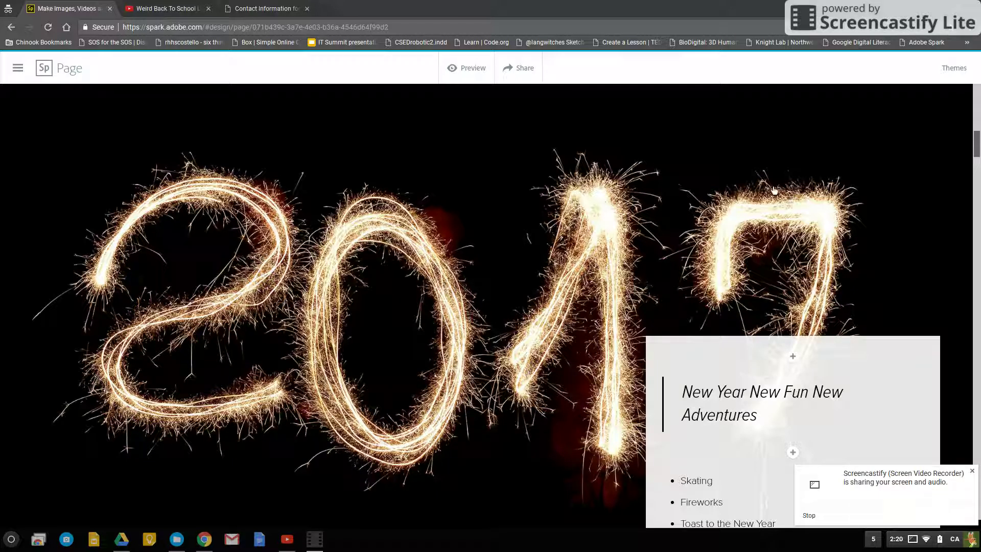
pyautogui.click(952, 72)
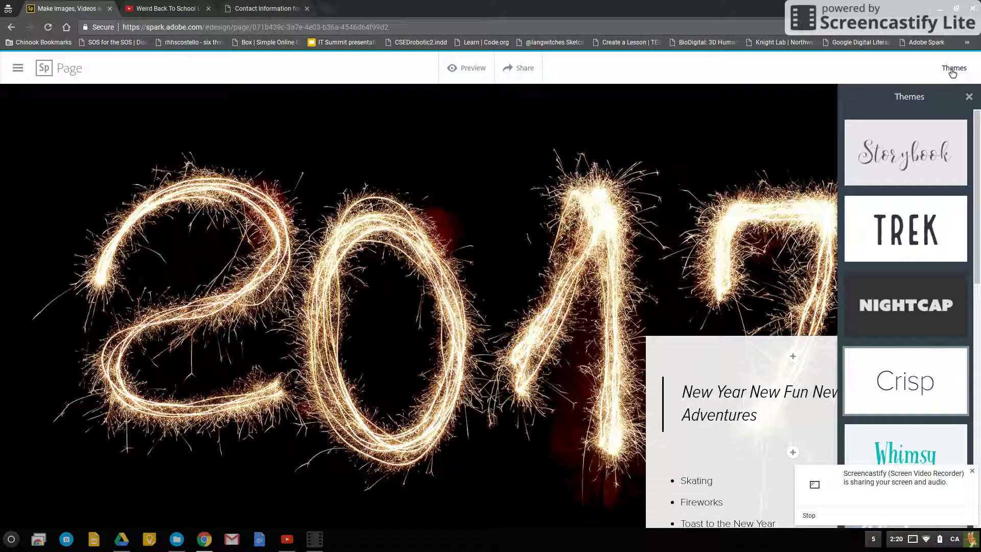
# Step: Try the Vintage theme on the New Years page
pyautogui.scroll(-4, 925, 342)
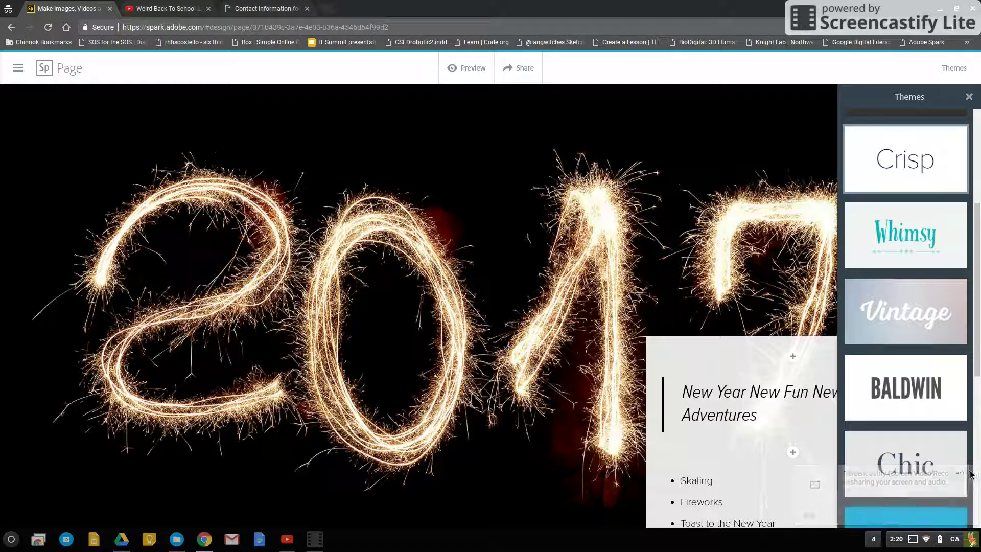
pyautogui.scroll(-2, 903, 412)
pyautogui.click(923, 224)
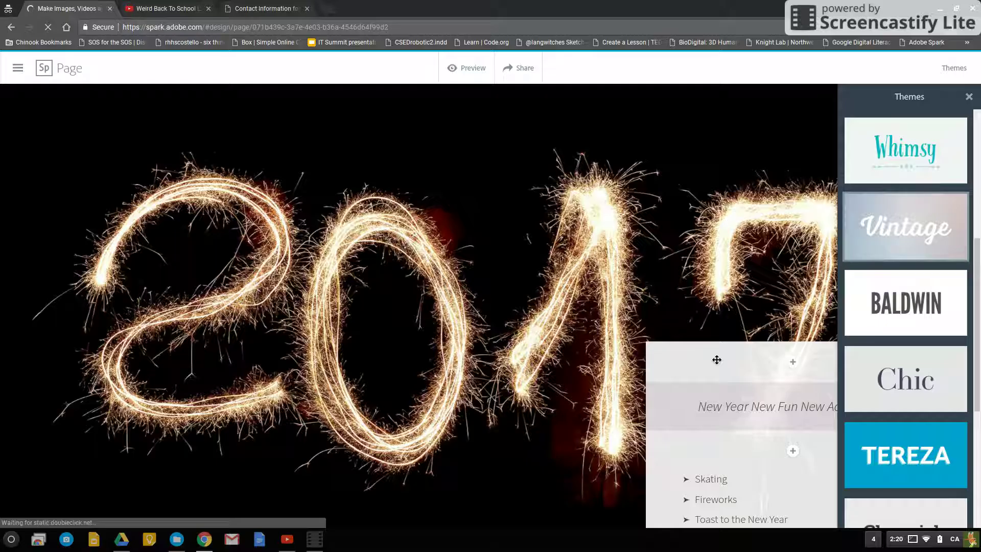
# Step: Apply the Tereza theme instead and close the Themes panel
pyautogui.scroll(-2, 717, 358)
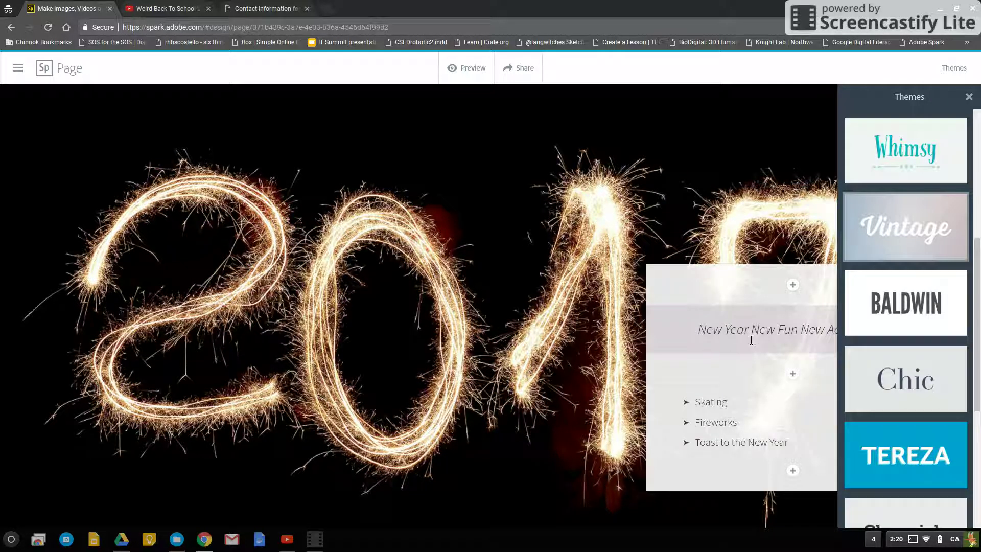
pyautogui.scroll(8, 699, 413)
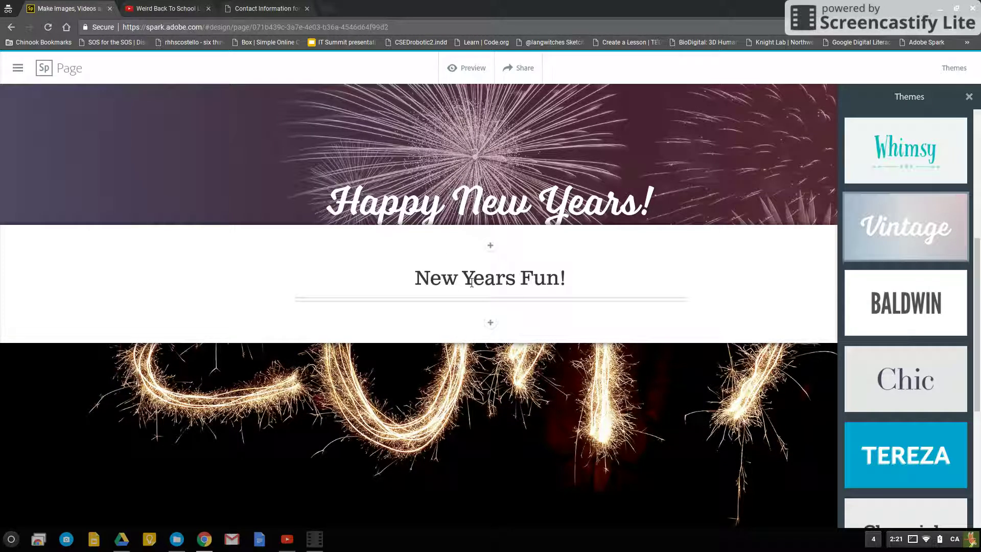
pyautogui.scroll(2, 658, 261)
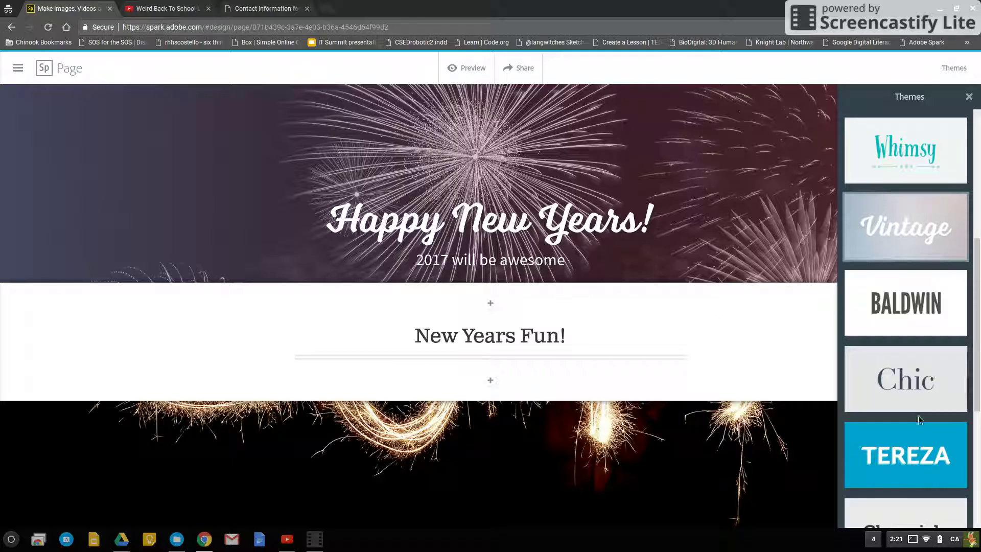
pyautogui.scroll(-1, 761, 375)
pyautogui.scroll(4, 761, 371)
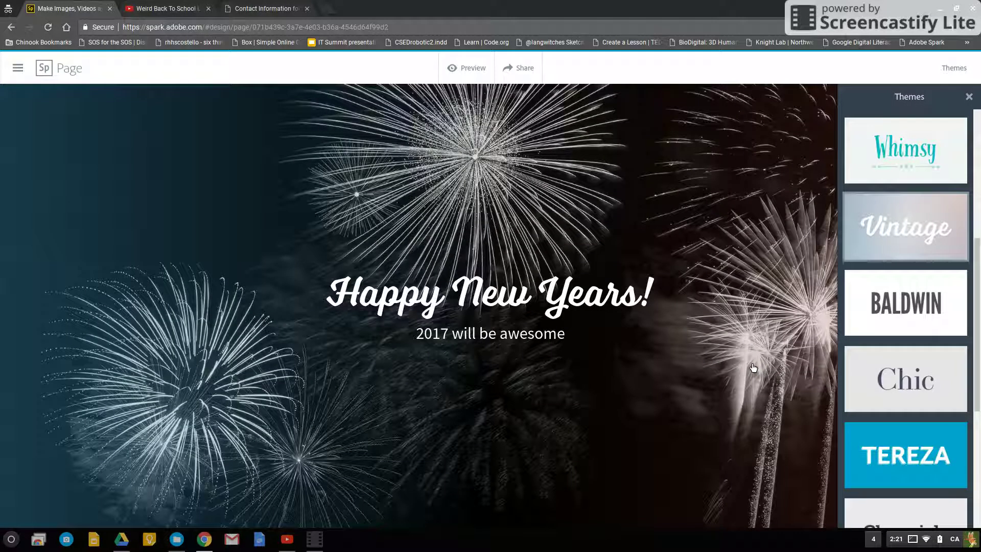
pyautogui.scroll(-3, 753, 367)
pyautogui.scroll(4, 756, 366)
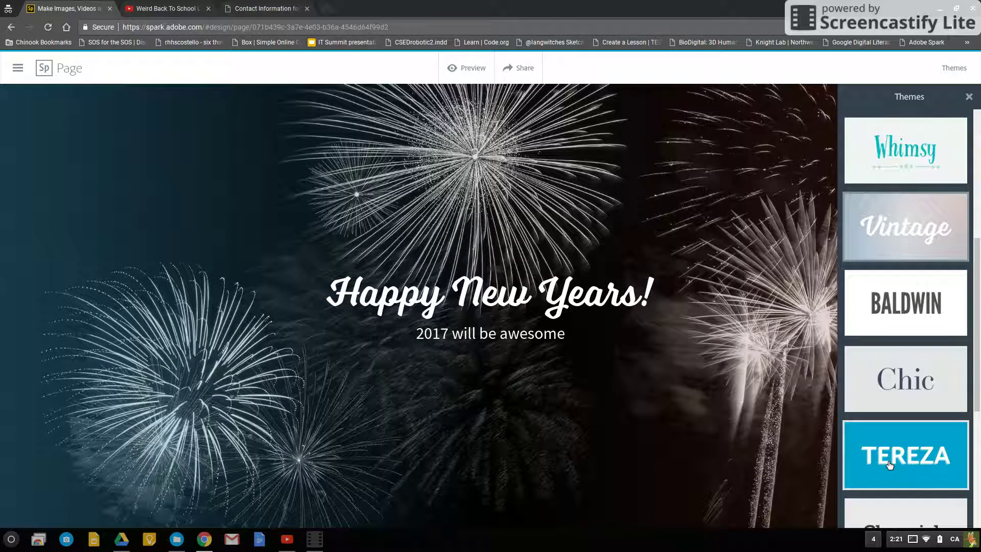
pyautogui.click(888, 464)
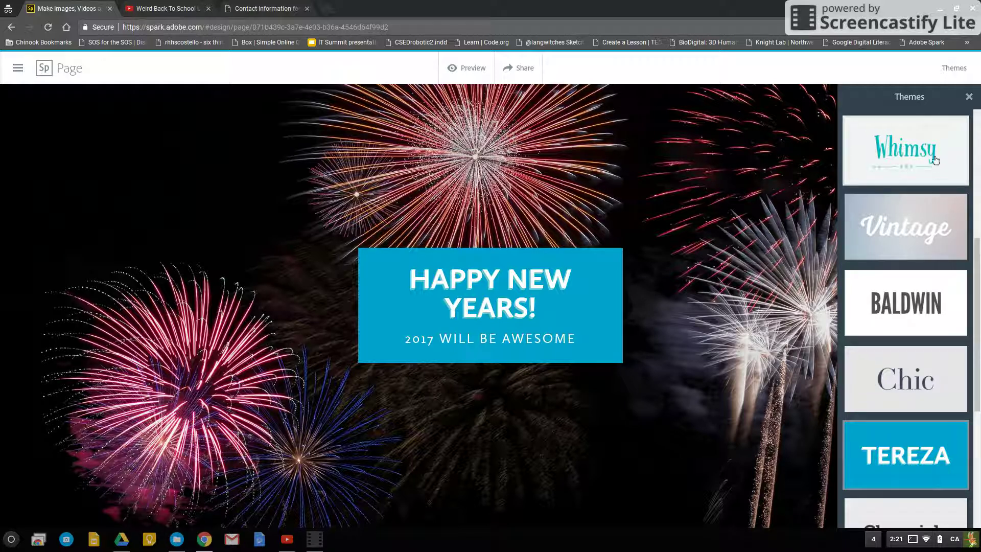
pyautogui.click(968, 97)
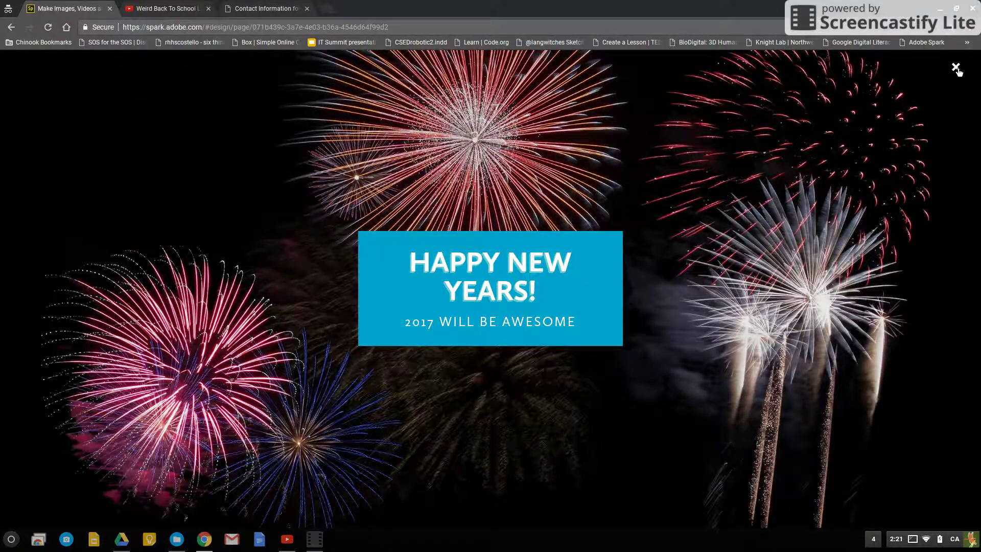
# Step: Exit the full-screen preview of the Tereza-styled page back to the editor
pyautogui.click(956, 67)
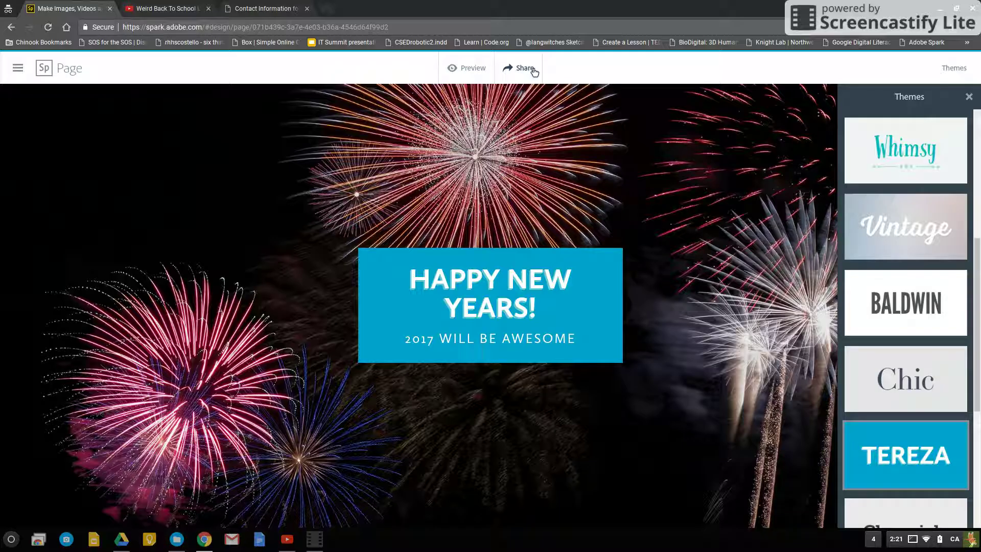
# Step: In the publish settings, set the story category to Education
pyautogui.click(531, 68)
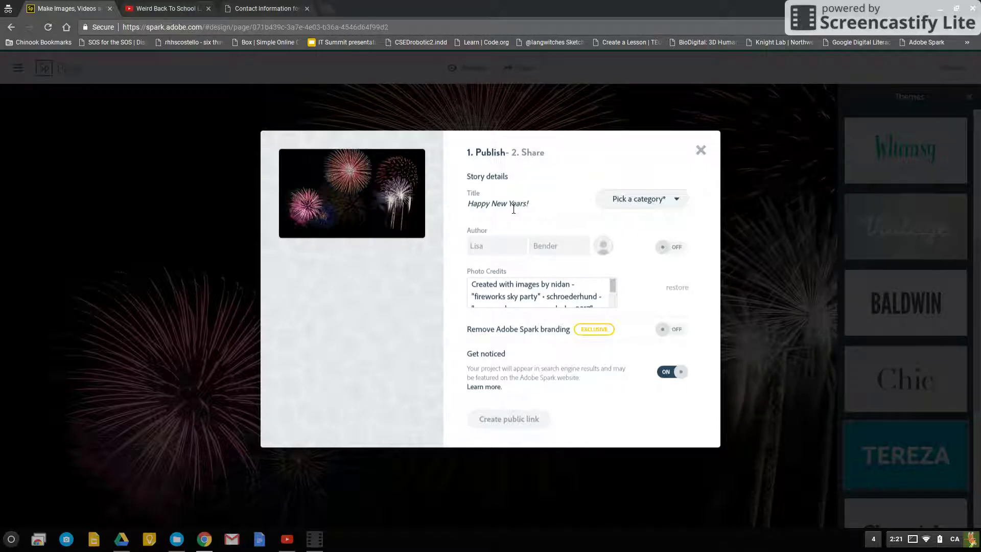
pyautogui.click(653, 199)
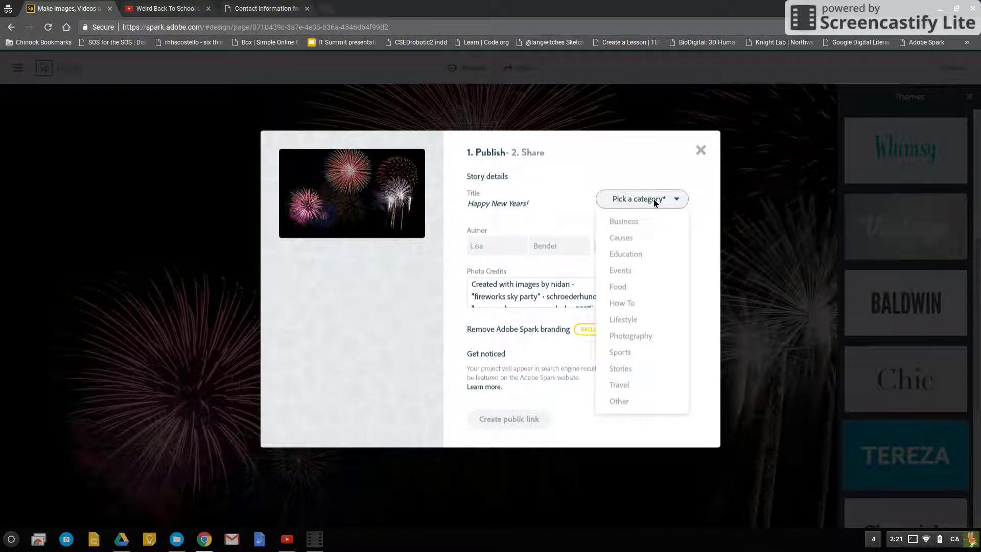
pyautogui.click(623, 261)
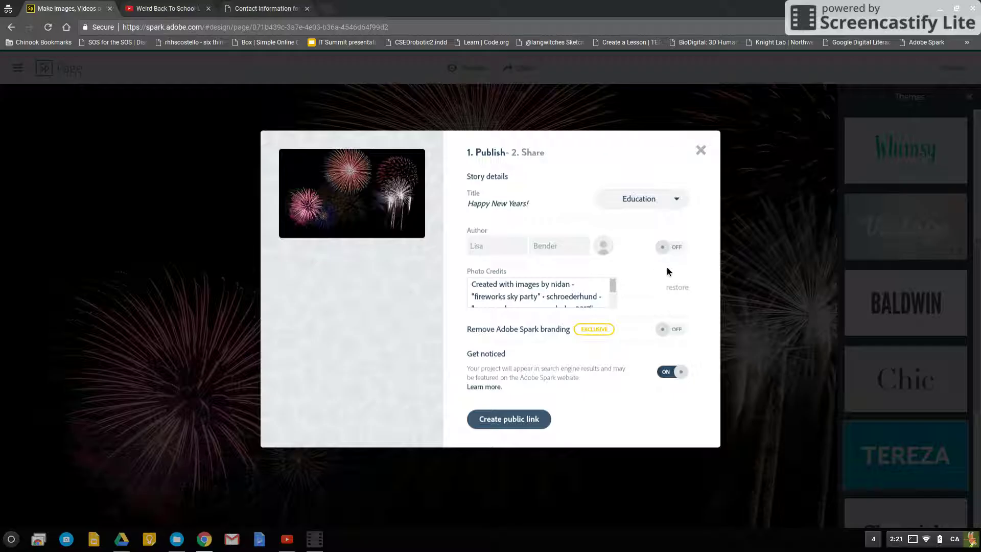
# Step: Toggle the author name on, trim the last name, then hide the author again
pyautogui.click(676, 249)
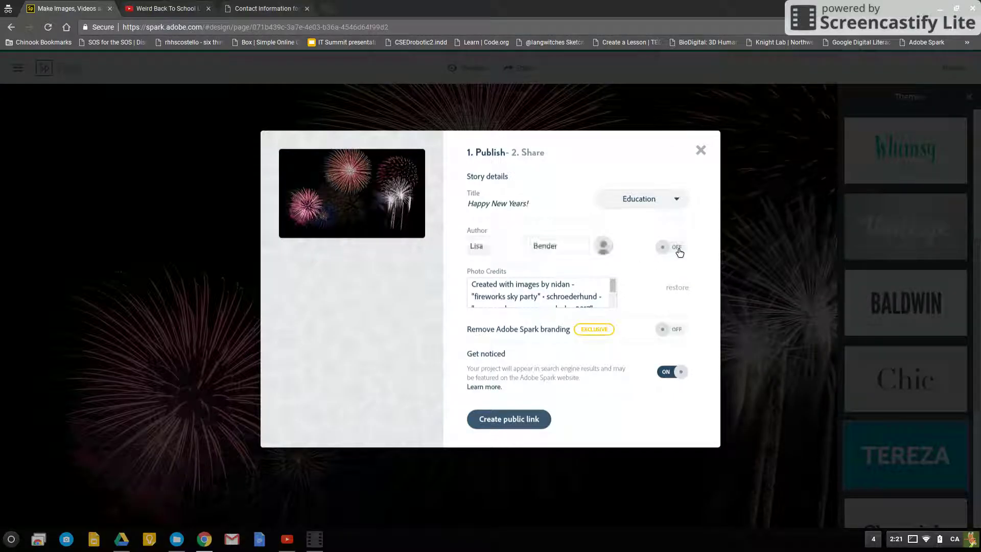
pyautogui.click(676, 249)
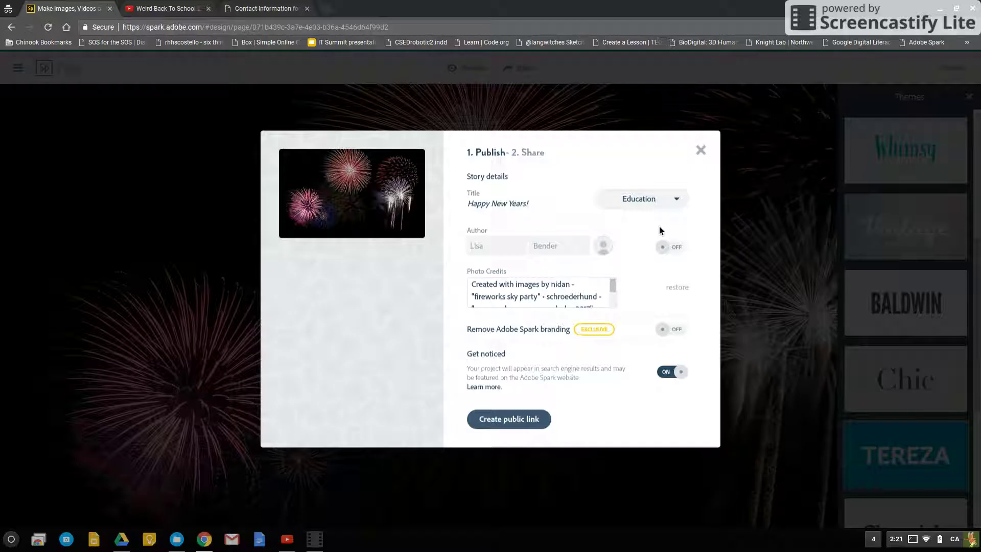
pyautogui.click(673, 249)
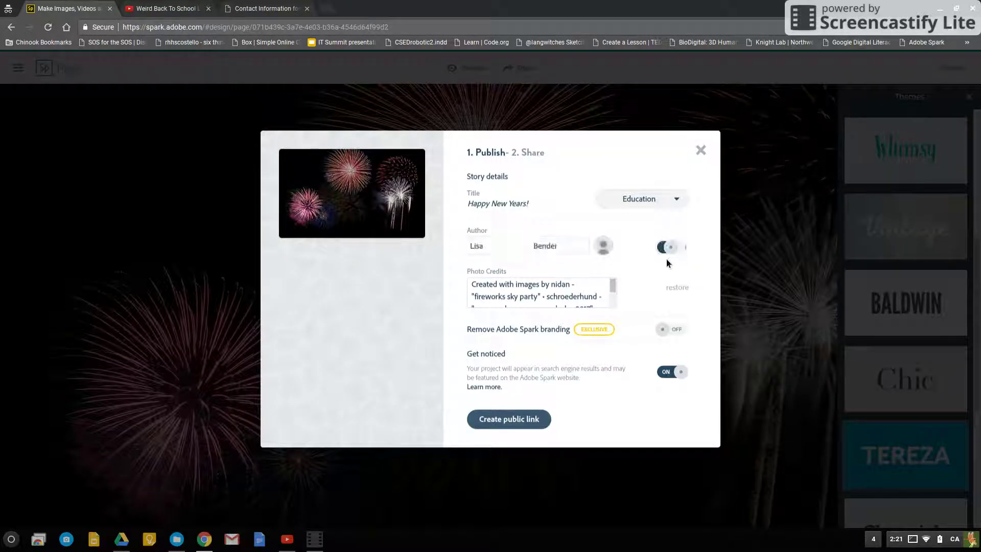
pyautogui.moveTo(579, 248); pyautogui.dragTo(545, 253)
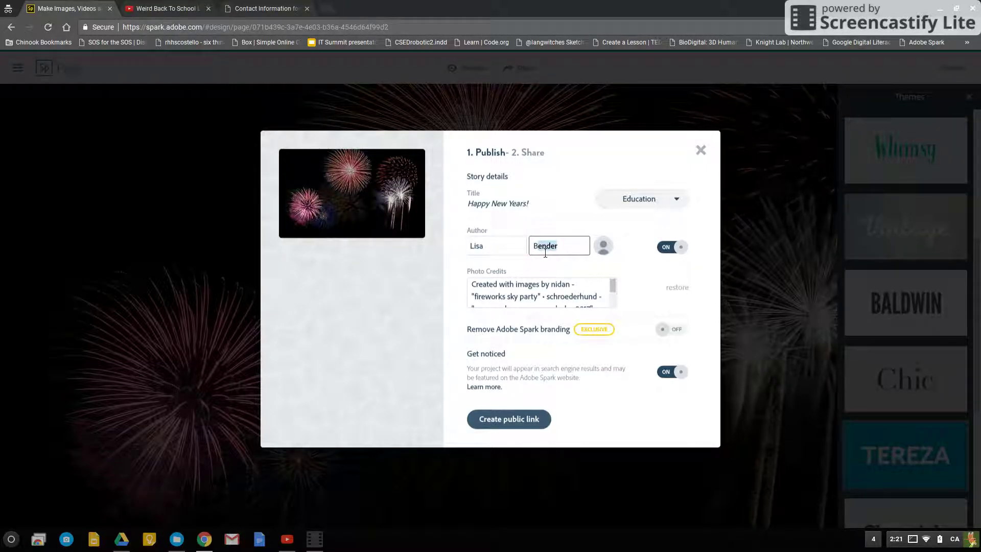
pyautogui.press('BackSpace')
pyautogui.click(666, 252)
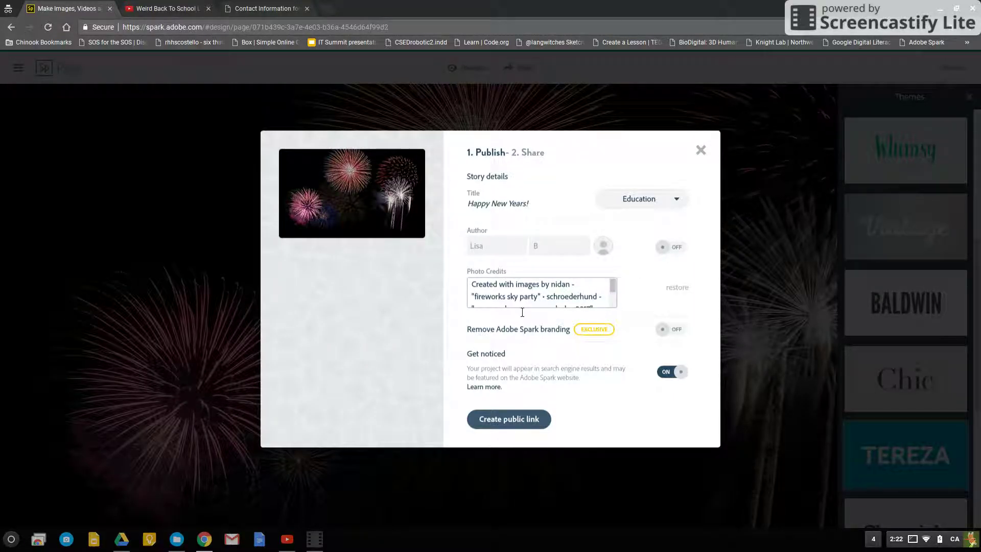
# Step: Switch Get noticed to OFF so the page stays unlisted
pyautogui.moveTo(613, 287)
pyautogui.mouseDown()
pyautogui.moveTo(616, 304)
pyautogui.moveTo(617, 289)
pyautogui.mouseUp()
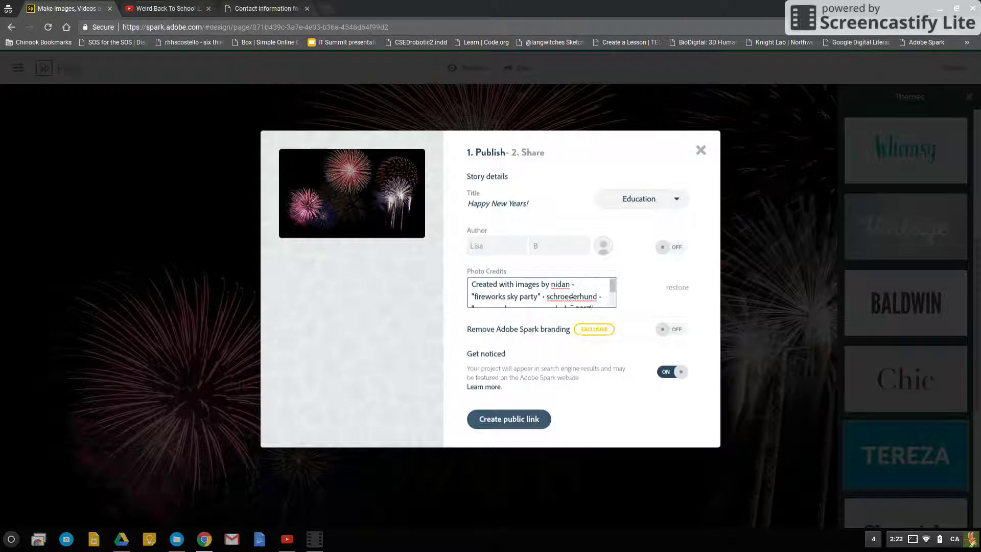
pyautogui.scroll(-1, 571, 300)
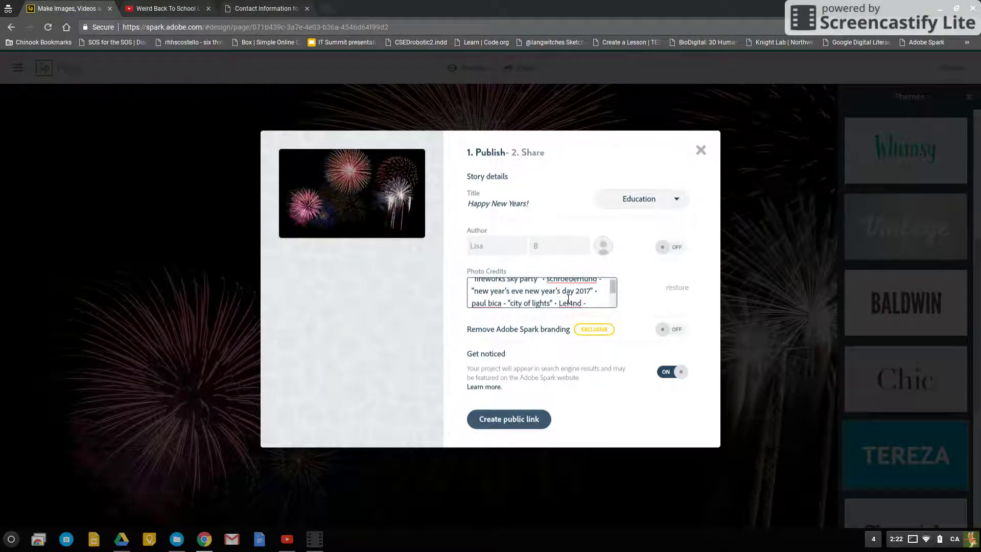
pyautogui.scroll(-2, 567, 299)
pyautogui.scroll(-1, 566, 298)
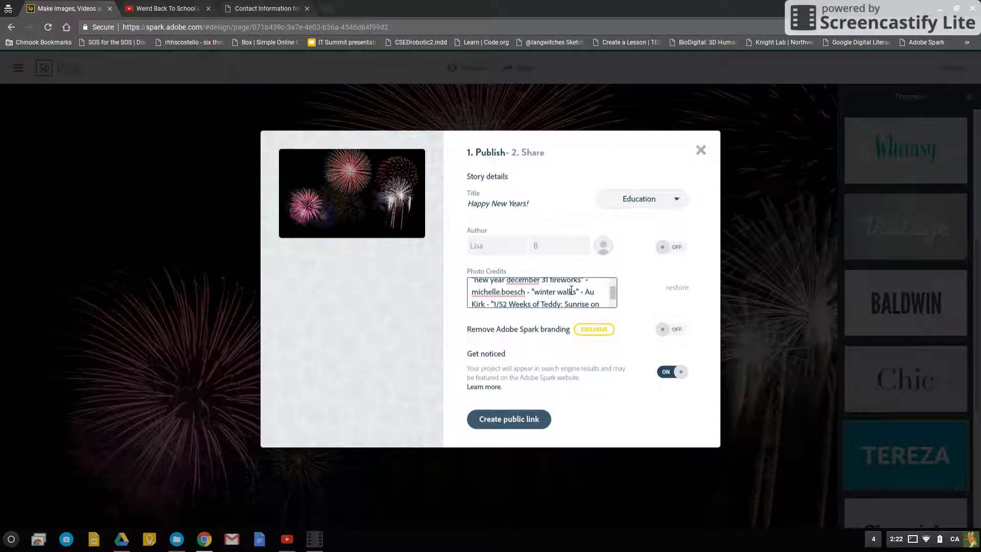
pyautogui.click(675, 377)
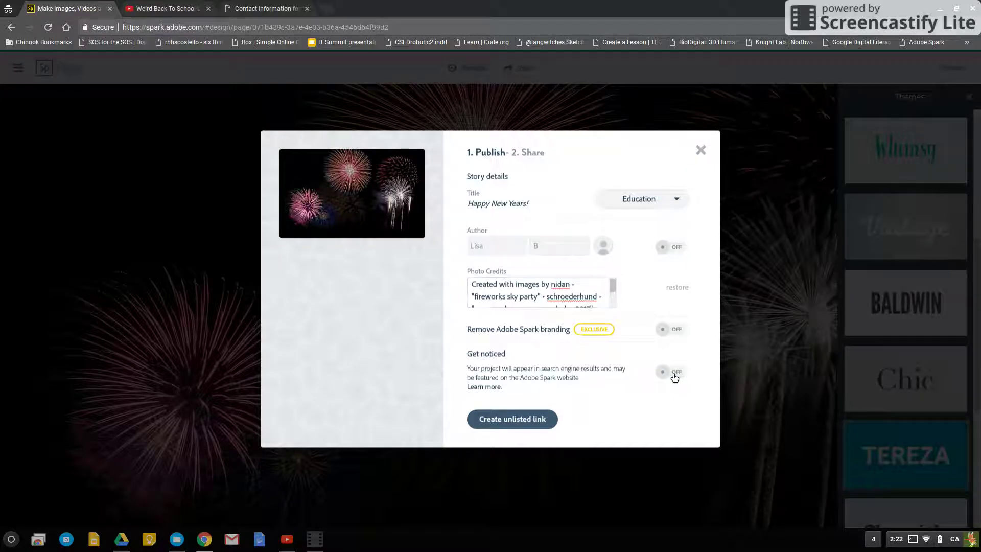
# Step: Create the unlisted link for the Happy New Years page
pyautogui.click(517, 421)
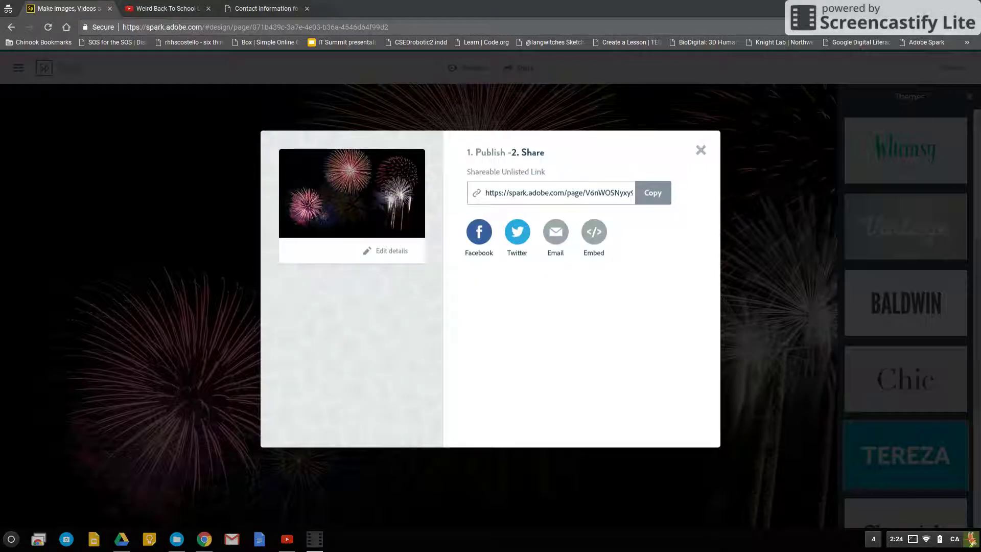
# Step: Share the page link via an Email draft titled My Story, then return to Spark
pyautogui.click(560, 238)
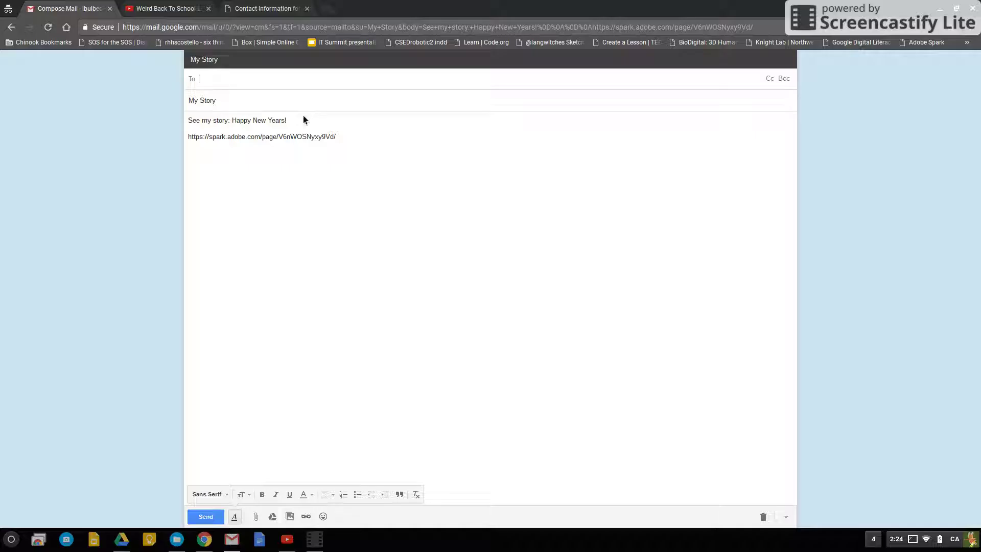
pyautogui.click(12, 28)
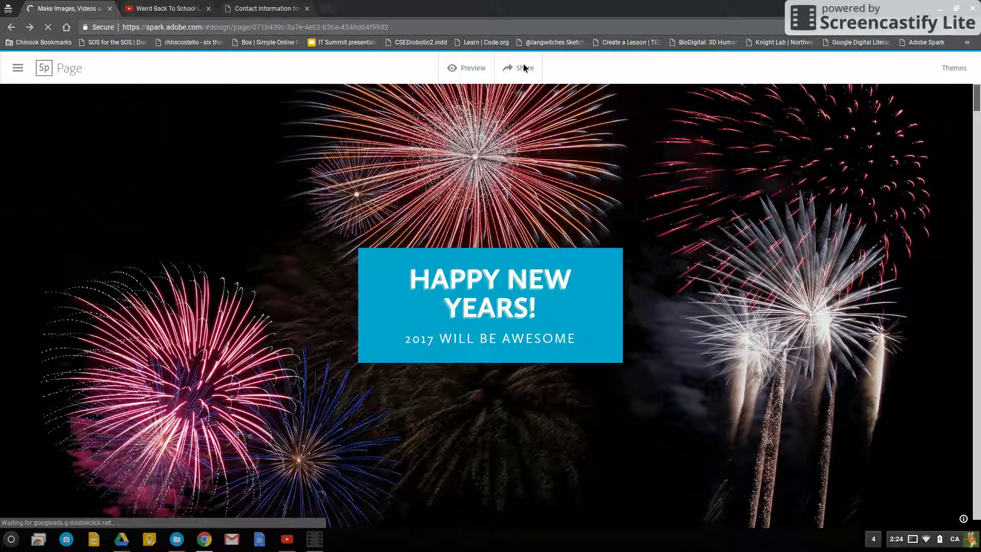
# Step: Reopen the Share dialog to load the page's shareable unlisted link
pyautogui.click(521, 68)
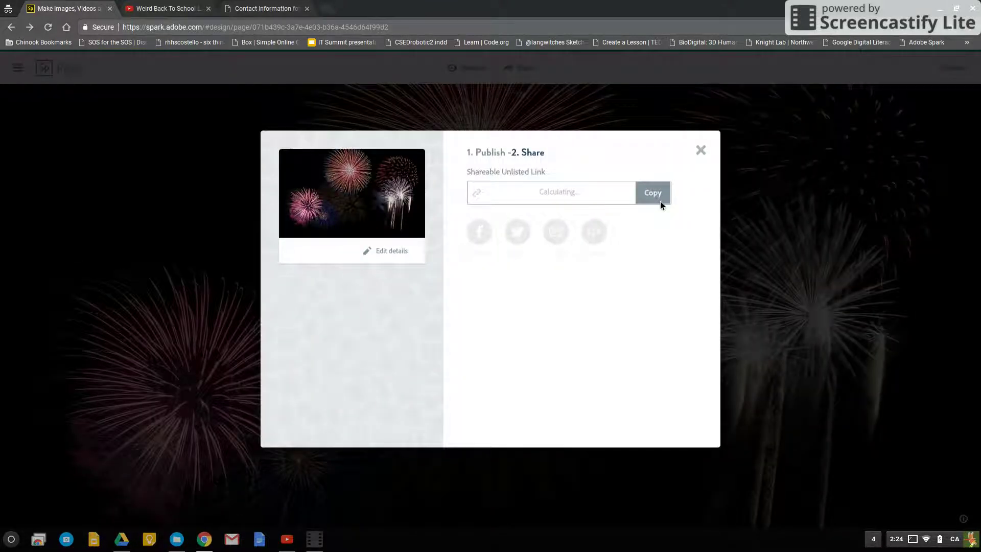